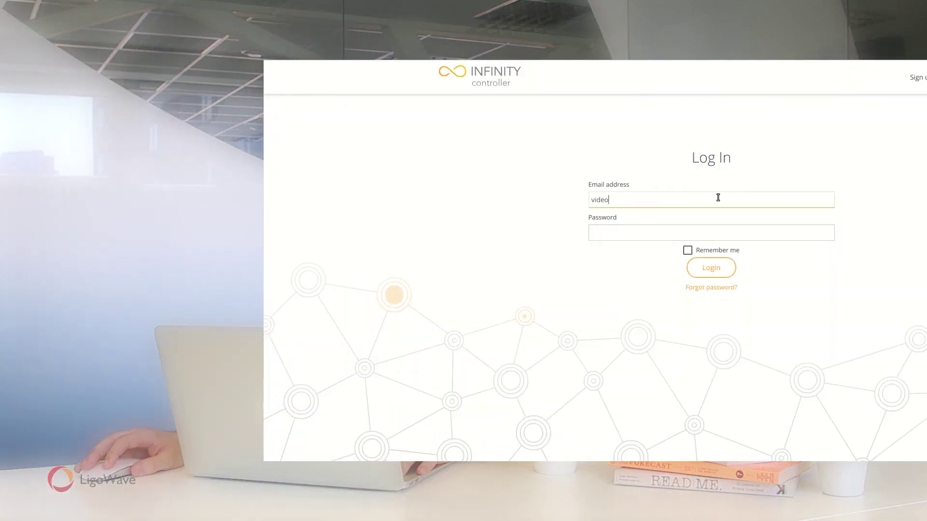
Sign in to Infinity Controller with the account e-mail and password.
{"action": "type", "text": "@ligowa"}
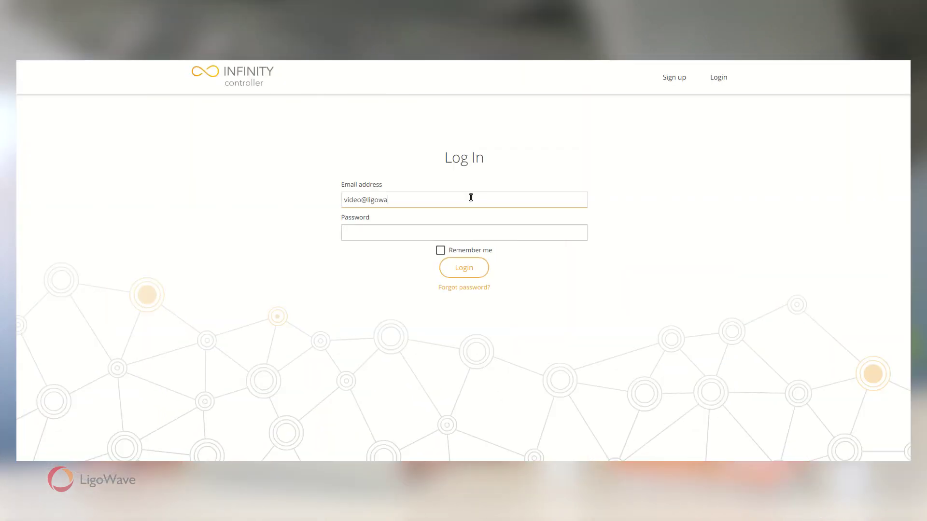
{"action": "type", "text": "ve.com"}
{"action": "key", "text": "Tab"}
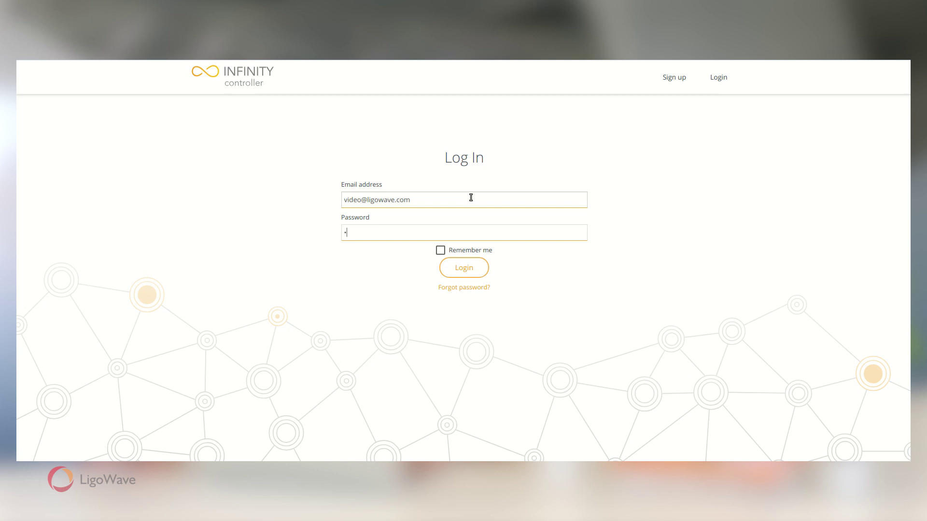
{"action": "left_click", "coordinate": [466, 268]}
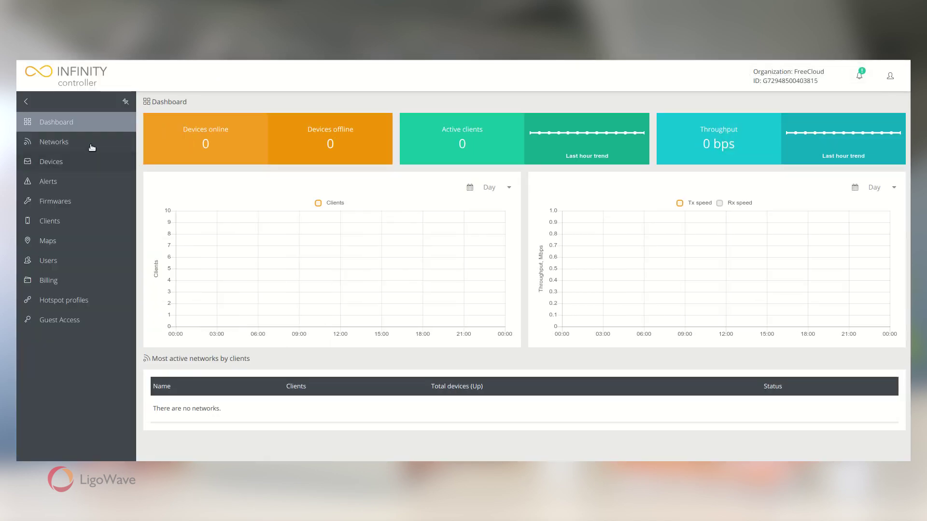
Create a Guest Access network named Hotel Free WiFi in the LigoWave-Video group.
{"action": "left_click", "coordinate": [91, 147]}
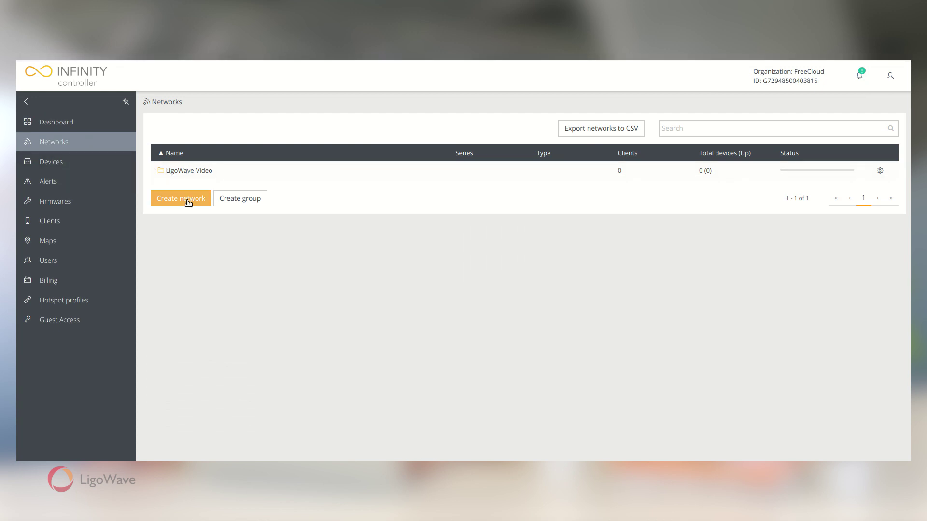
{"action": "left_click", "coordinate": [187, 199]}
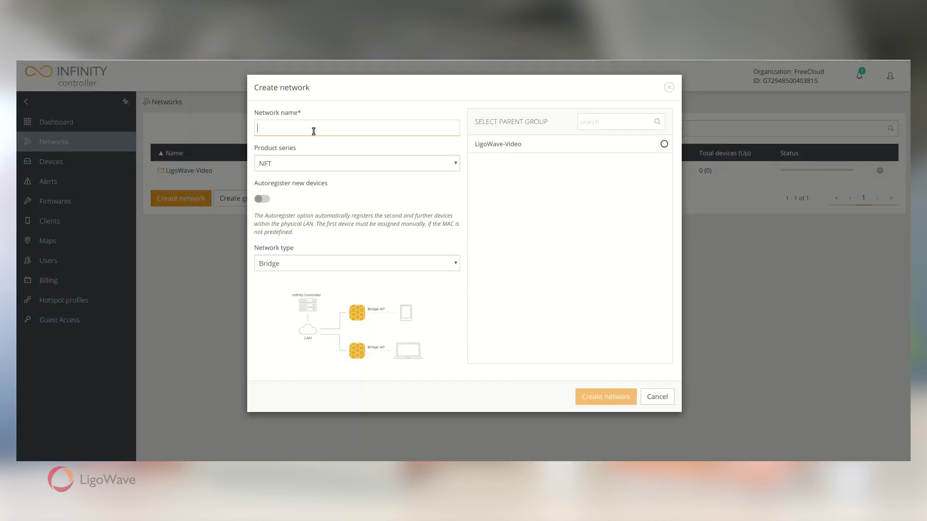
{"action": "type", "text": "Hotel Free WiFi"}
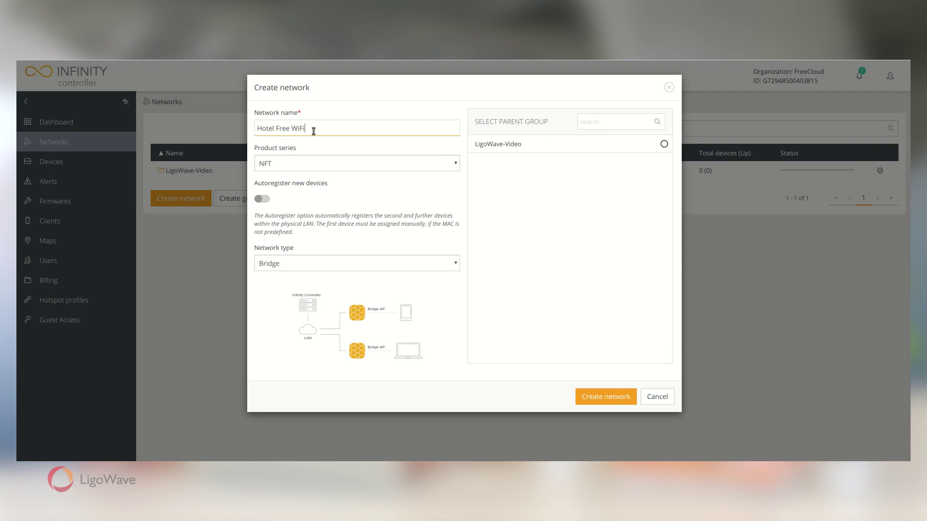
{"action": "left_click", "coordinate": [273, 262]}
{"action": "left_click", "coordinate": [282, 305]}
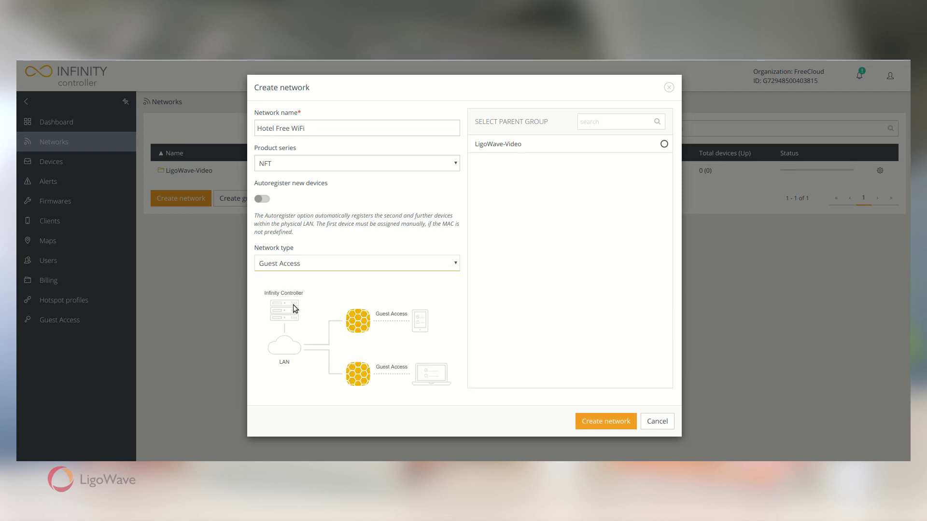
{"action": "left_click", "coordinate": [664, 144]}
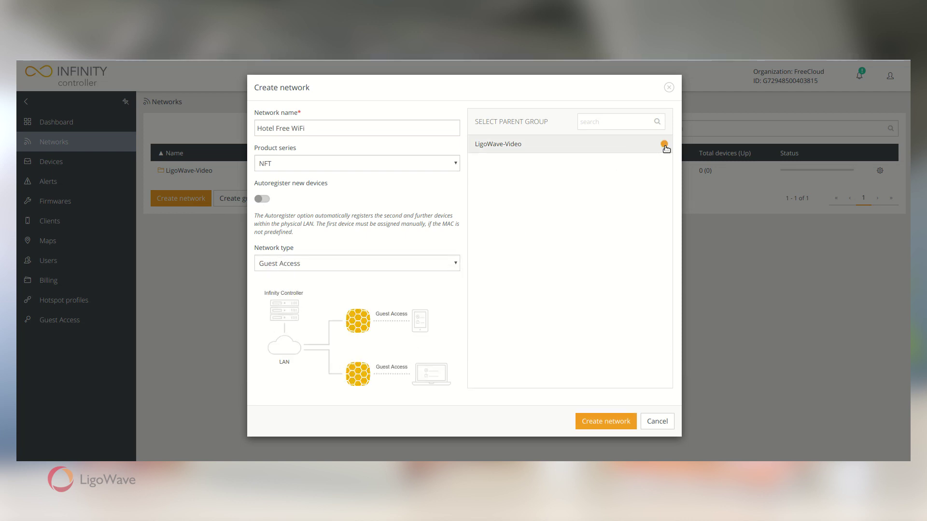
{"action": "left_click", "coordinate": [610, 427]}
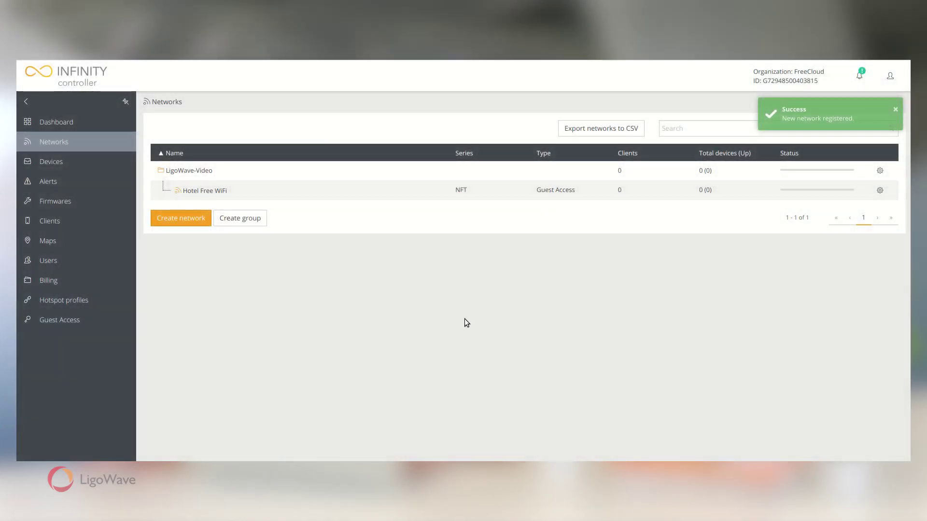
Create the Free Access guest portal with free access enabled and open its details page.
{"action": "left_click", "coordinate": [53, 320]}
{"action": "left_click", "coordinate": [192, 211]}
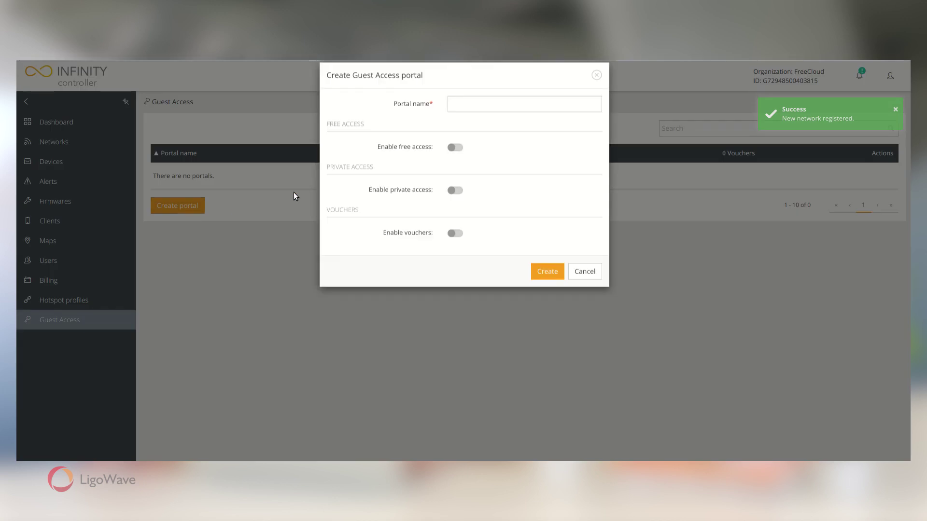
{"action": "left_click", "coordinate": [524, 119]}
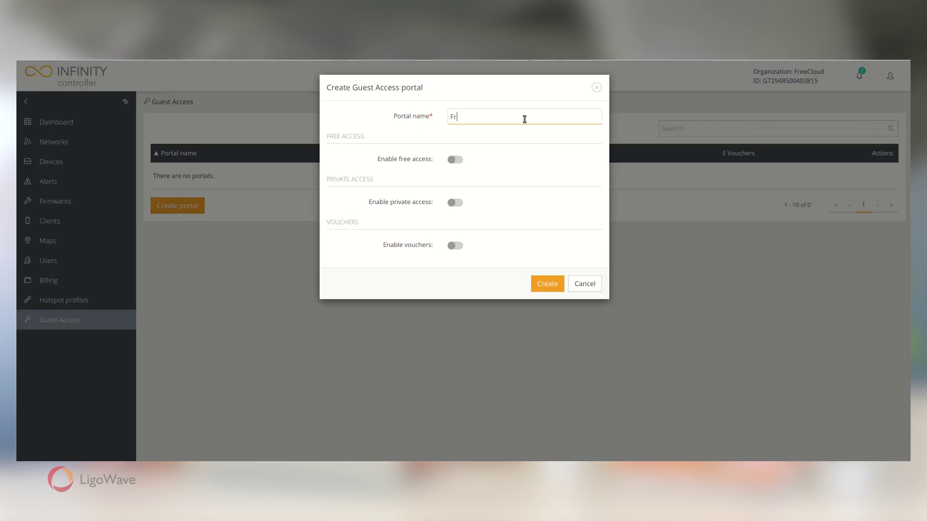
{"action": "type", "text": "Free Access"}
{"action": "left_click", "coordinate": [455, 160]}
{"action": "left_click", "coordinate": [547, 284]}
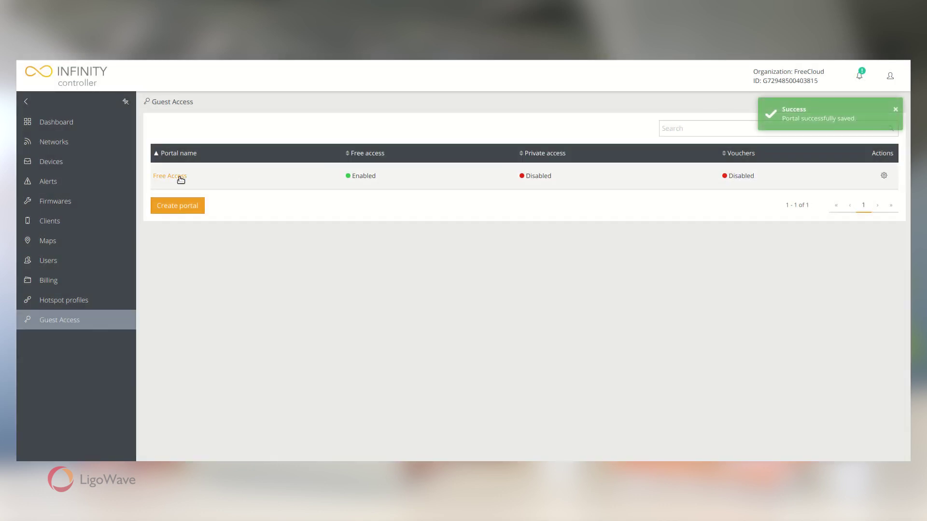
{"action": "left_click", "coordinate": [180, 176]}
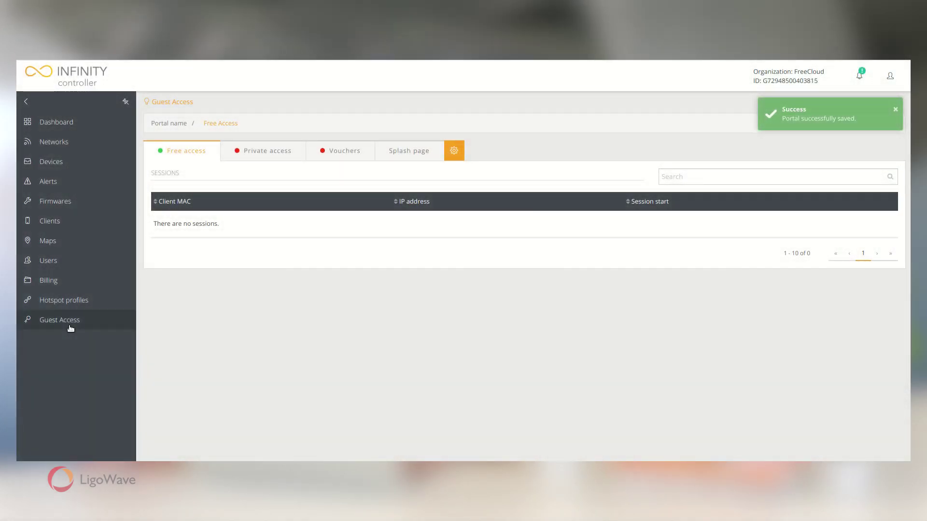
Create a guest portal named Private Access with private access enabled and open it.
{"action": "left_click", "coordinate": [70, 328]}
{"action": "left_click", "coordinate": [188, 206]}
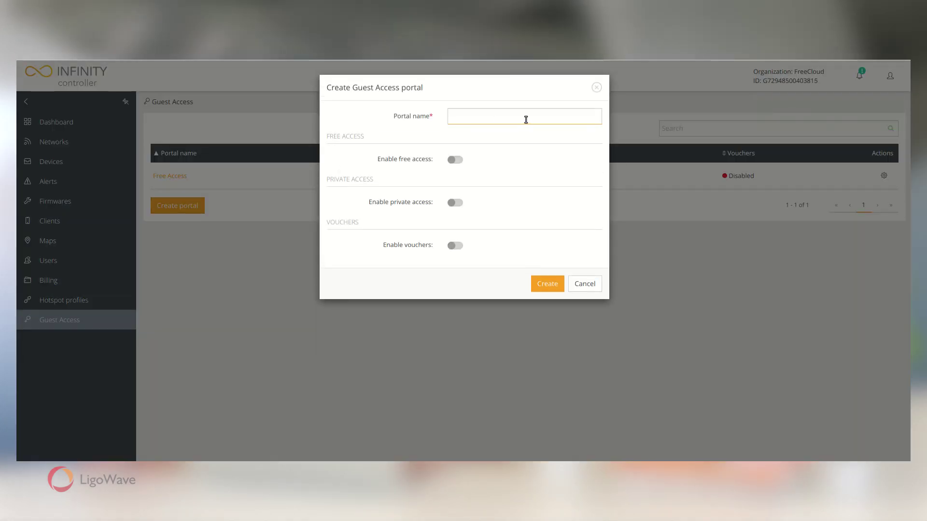
{"action": "type", "text": "Private Access"}
{"action": "left_click", "coordinate": [455, 203]}
{"action": "left_click", "coordinate": [547, 284]}
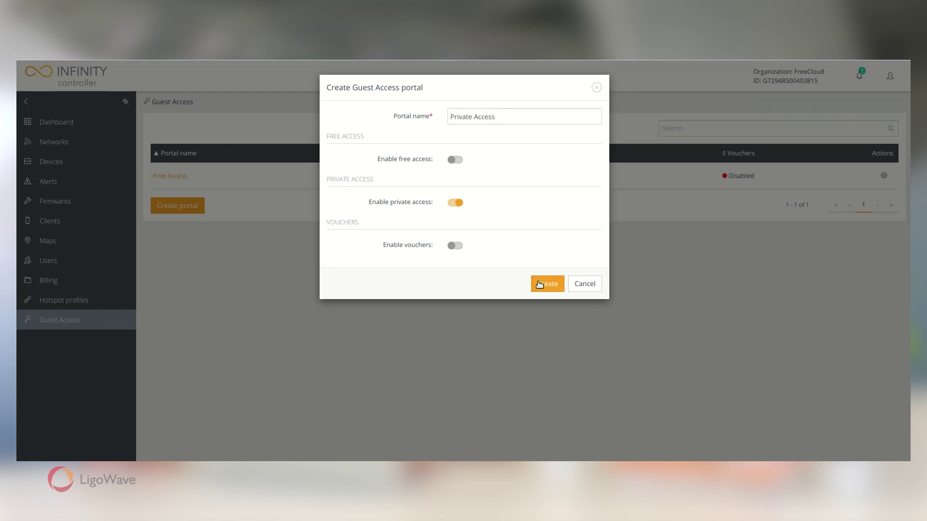
{"action": "left_click", "coordinate": [166, 203]}
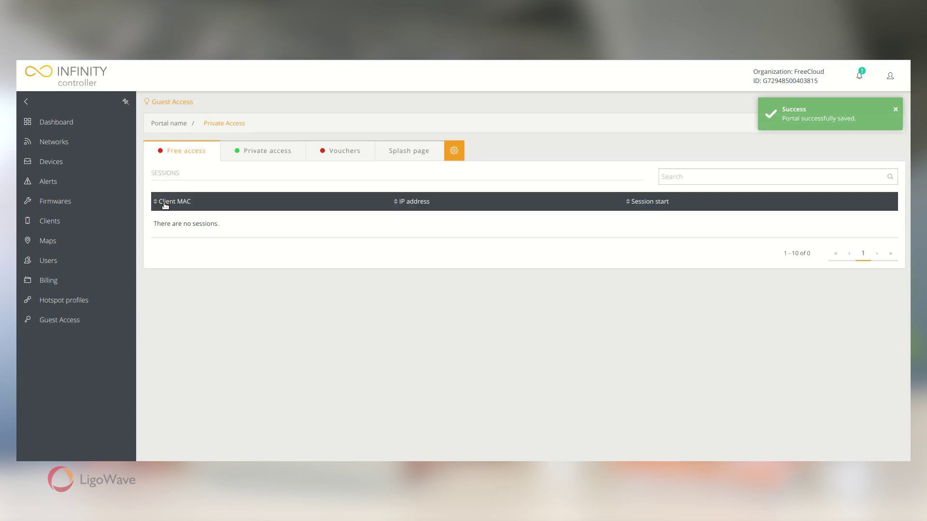
Add a private-access guest account Hotel-guest with its password to the portal.
{"action": "left_click", "coordinate": [240, 157]}
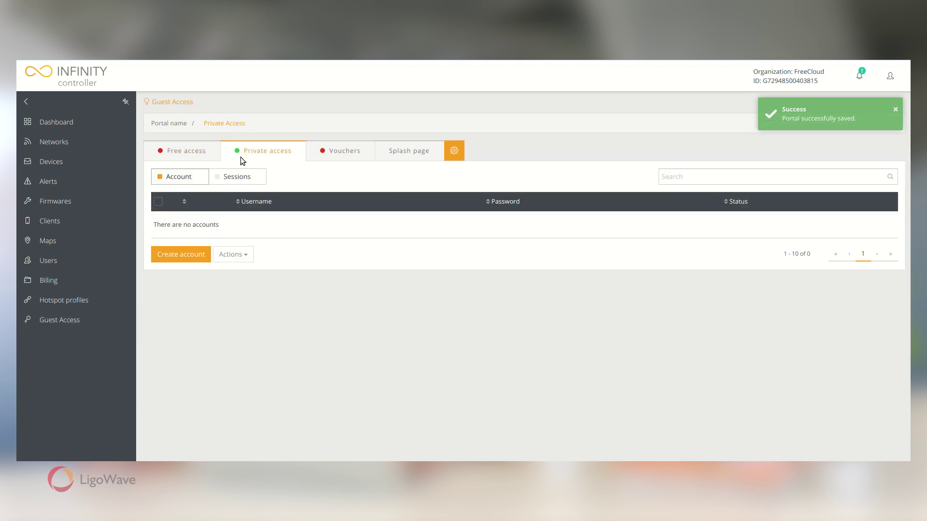
{"action": "left_click", "coordinate": [178, 258]}
{"action": "left_click", "coordinate": [503, 138]}
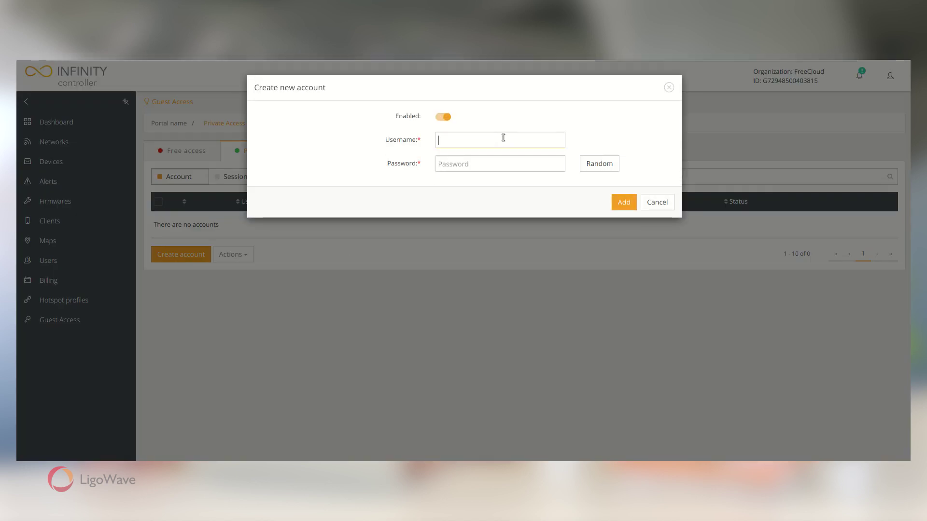
{"action": "type", "text": "Hotel-guest"}
{"action": "left_click", "coordinate": [501, 161]}
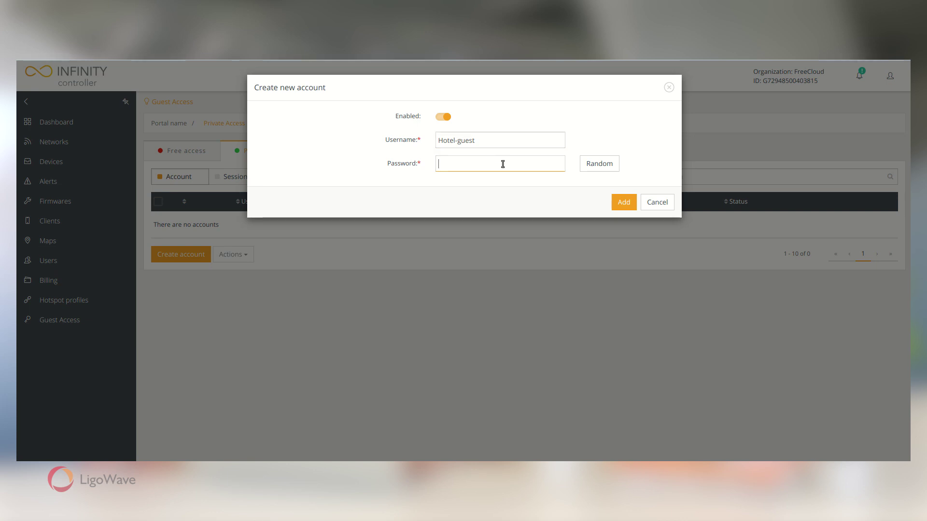
{"action": "type", "text": "guestaccess"}
{"action": "left_click", "coordinate": [623, 203]}
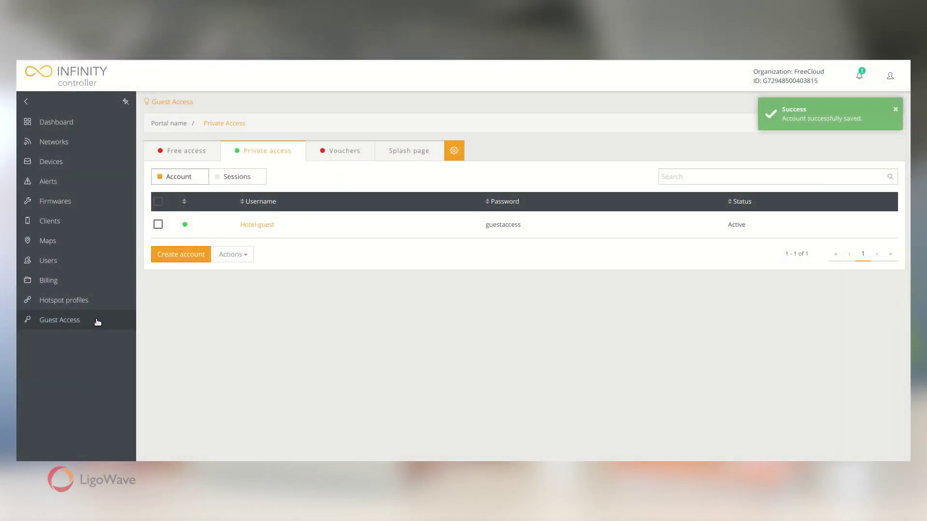
Create a guest portal named Vouchers with vouchers enabled and open it.
{"action": "left_click", "coordinate": [97, 322]}
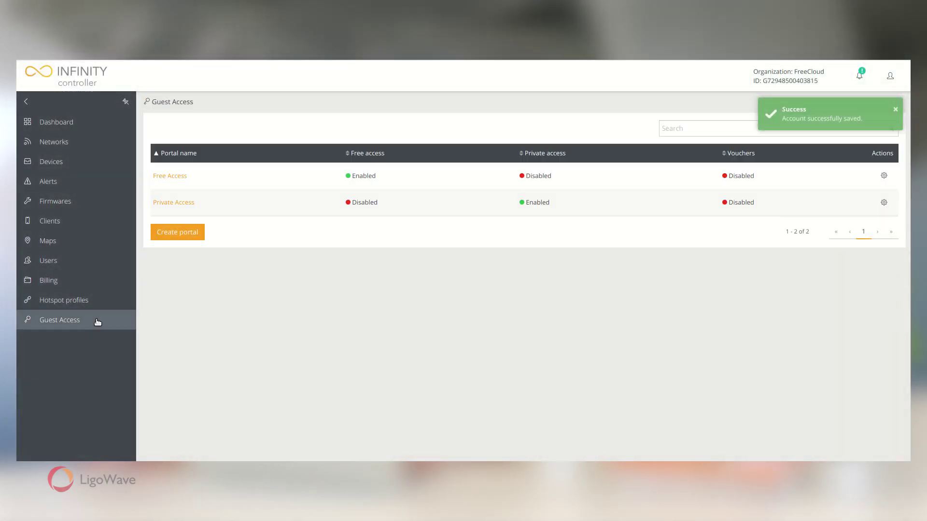
{"action": "left_click", "coordinate": [190, 233]}
{"action": "type", "text": "Vouchers"}
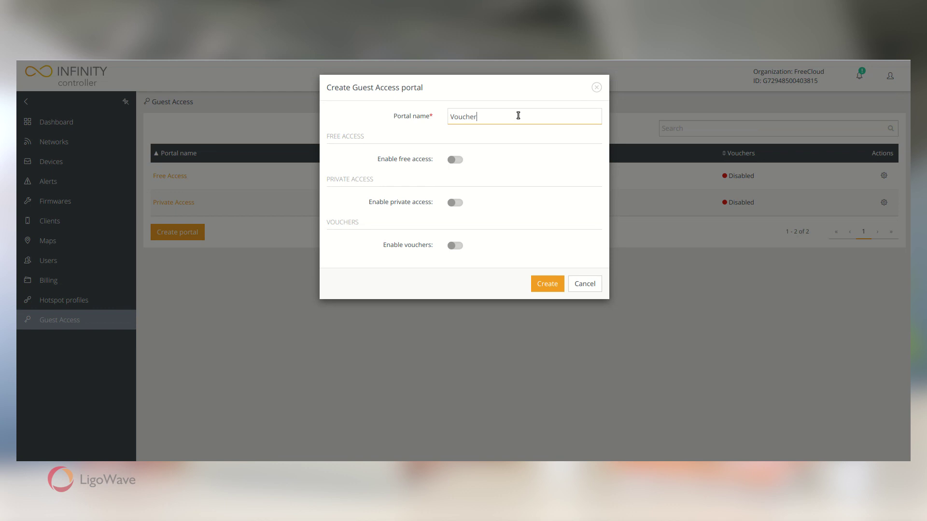
{"action": "left_click", "coordinate": [450, 248]}
{"action": "left_click", "coordinate": [544, 284]}
{"action": "left_click", "coordinate": [170, 229]}
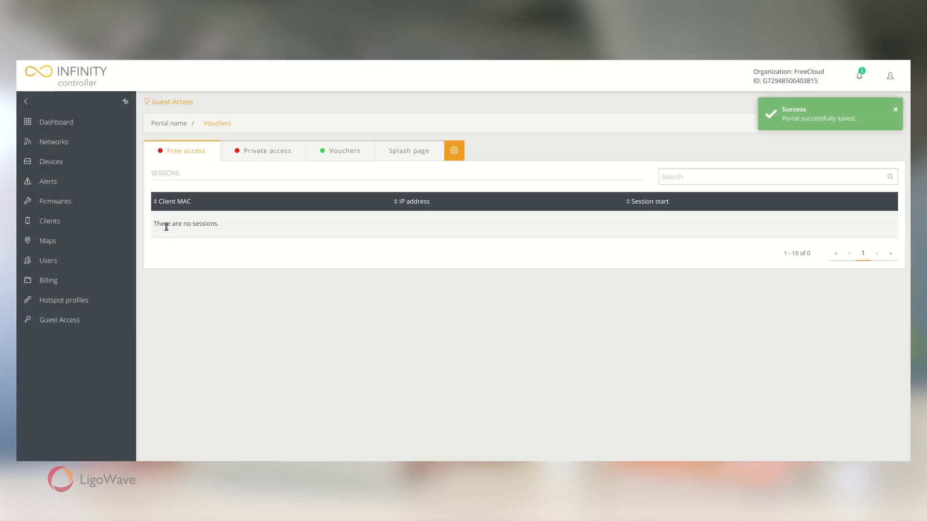
Generate five vouchers with a 2 h 22 min session duration and export them.
{"action": "left_click", "coordinate": [341, 151]}
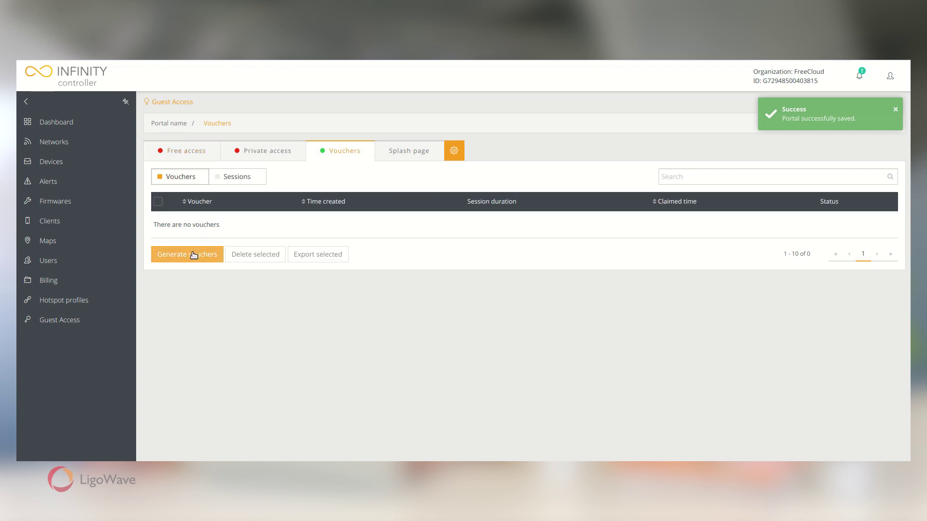
{"action": "left_click", "coordinate": [212, 261]}
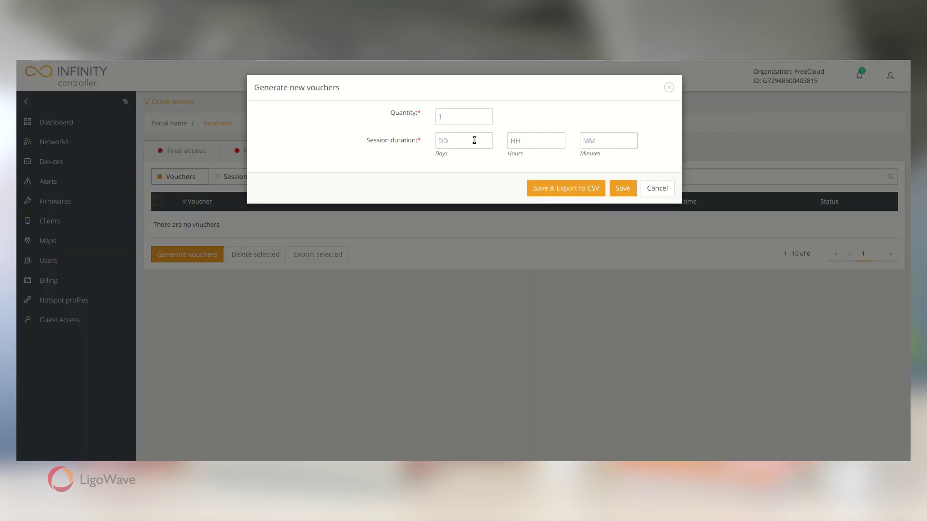
{"action": "left_click", "coordinate": [442, 117]}
{"action": "type", "text": "5"}
{"action": "left_click", "coordinate": [544, 143]}
{"action": "type", "text": "2"}
{"action": "left_click", "coordinate": [586, 142]}
{"action": "type", "text": "22"}
{"action": "left_click", "coordinate": [621, 193]}
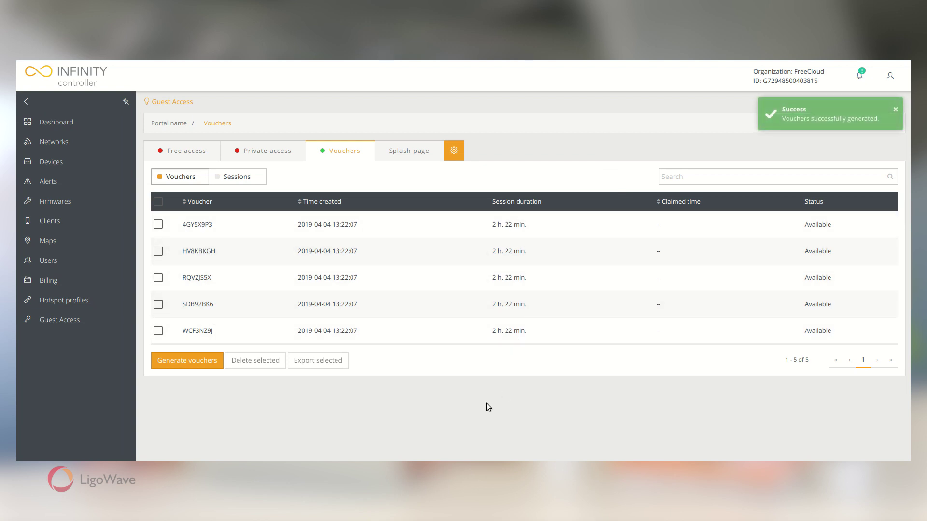
{"action": "left_click", "coordinate": [157, 201]}
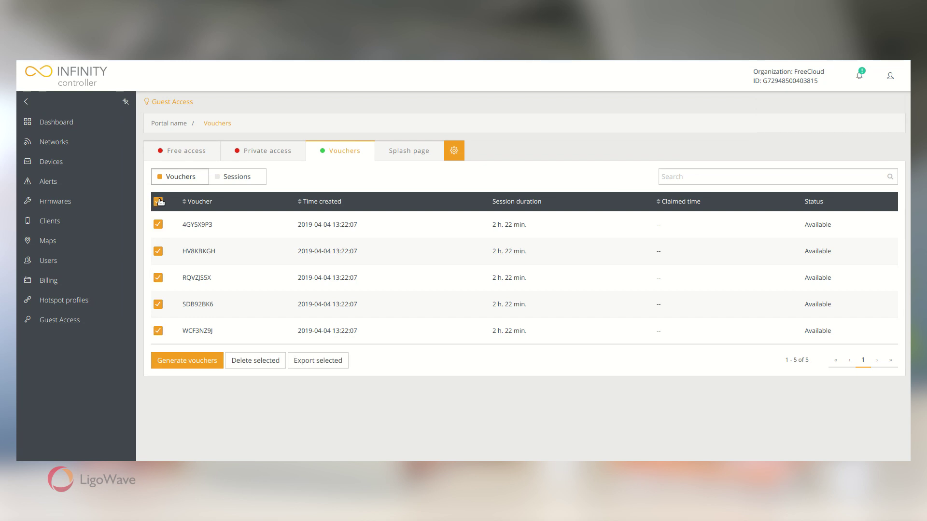
{"action": "left_click", "coordinate": [338, 365]}
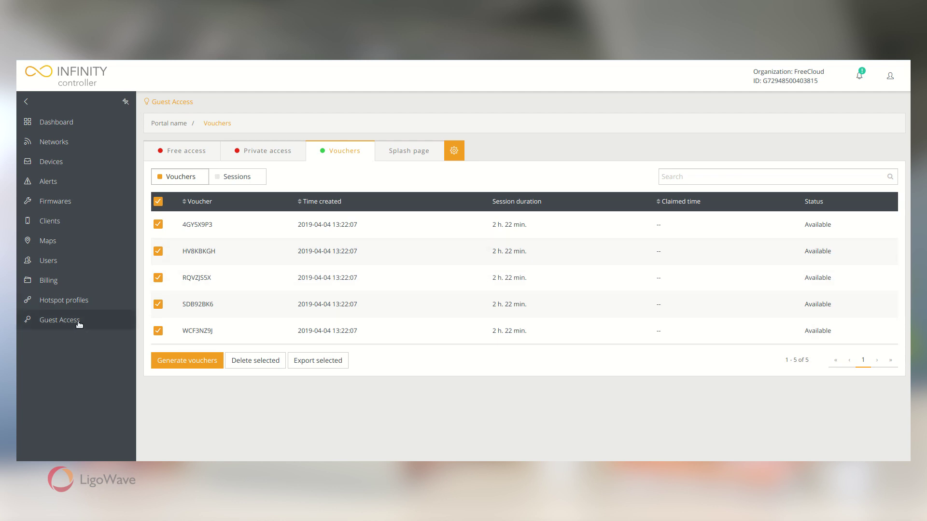
Create the All Access Types in one portal with vouchers and private access enabled.
{"action": "left_click", "coordinate": [108, 322]}
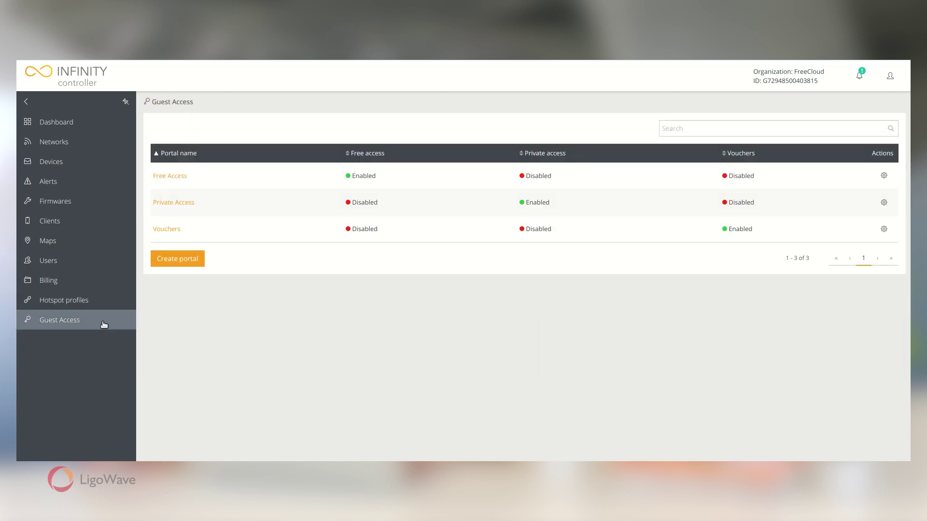
{"action": "left_click", "coordinate": [185, 260]}
{"action": "left_click", "coordinate": [519, 118]}
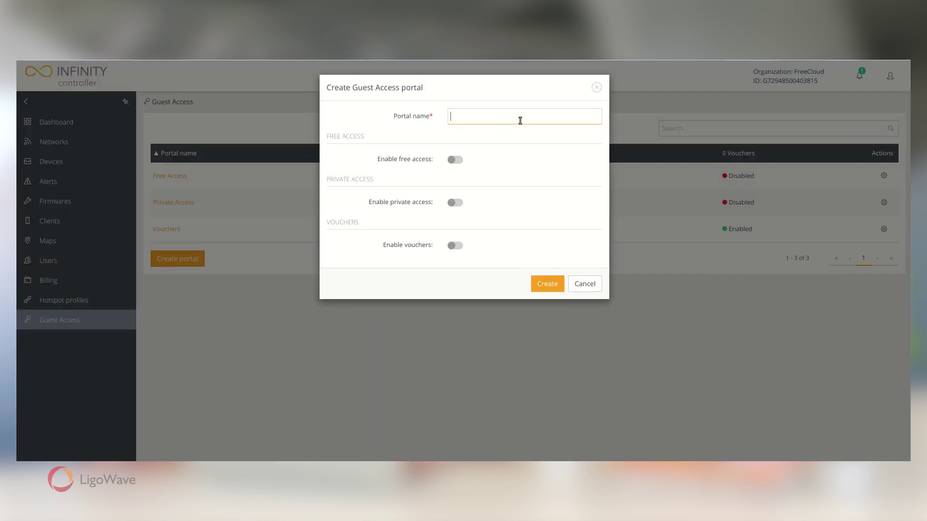
{"action": "left_click", "coordinate": [454, 246]}
{"action": "left_click", "coordinate": [454, 203]}
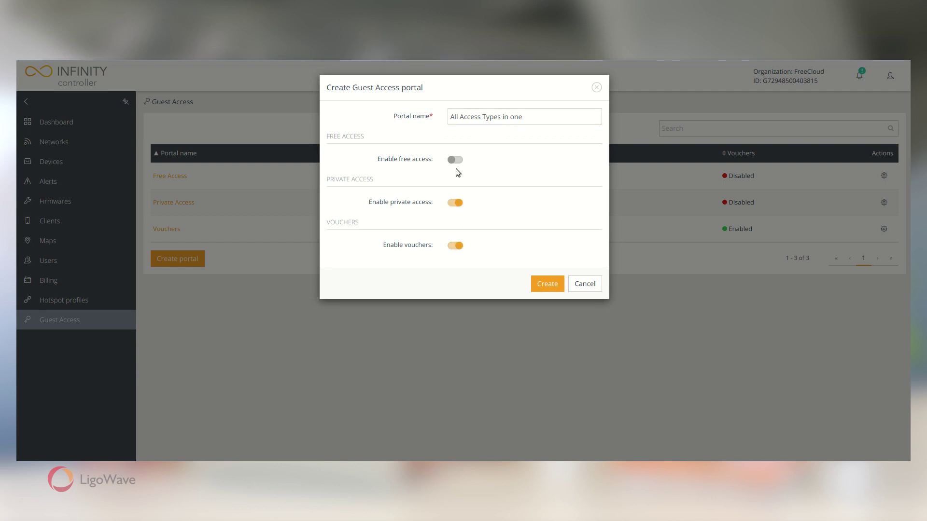
{"action": "left_click", "coordinate": [544, 284]}
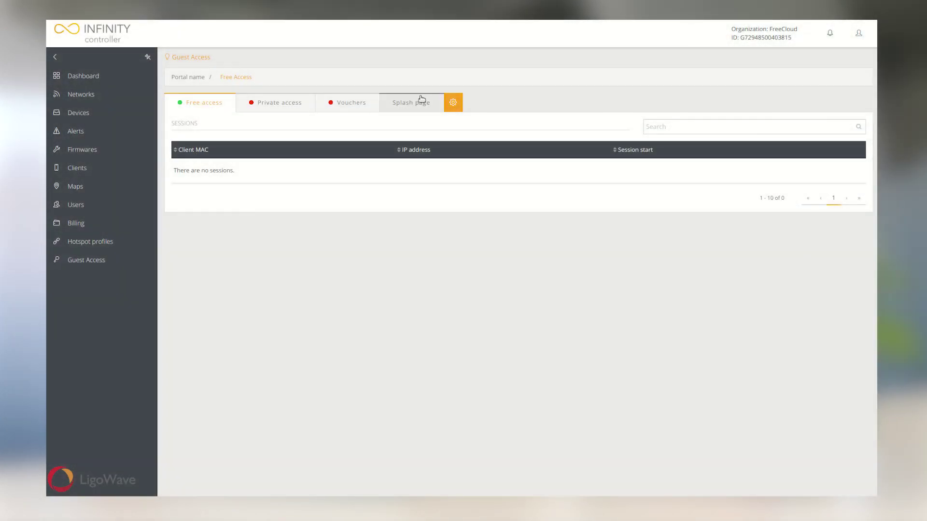
Set the Free Access splash background to background.jpg with 0.3 container transparency.
{"action": "left_click", "coordinate": [412, 103]}
{"action": "left_click", "coordinate": [638, 151]}
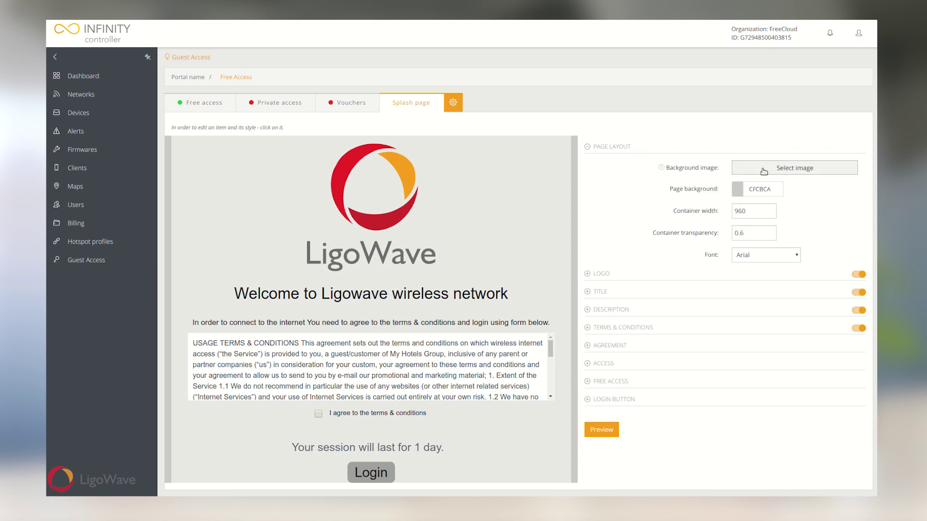
{"action": "left_click", "coordinate": [735, 168]}
{"action": "left_click", "coordinate": [351, 172]}
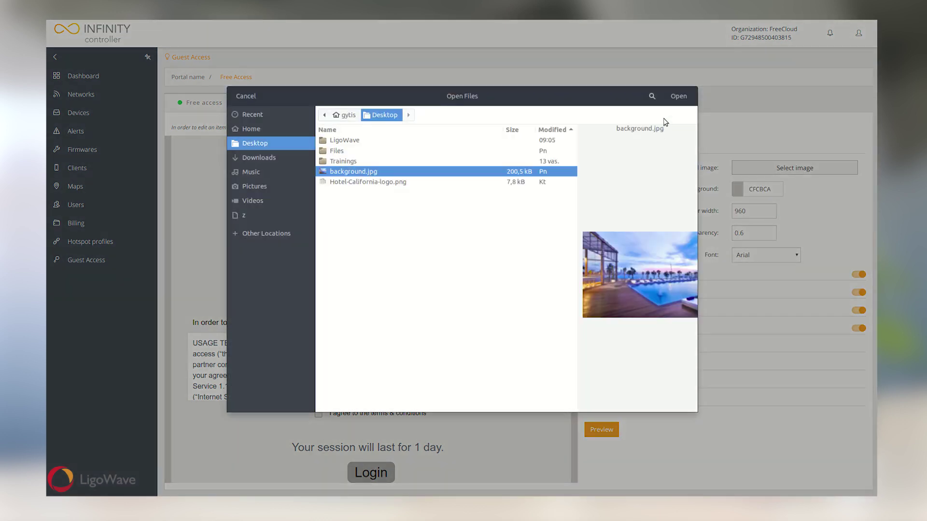
{"action": "left_click", "coordinate": [678, 96]}
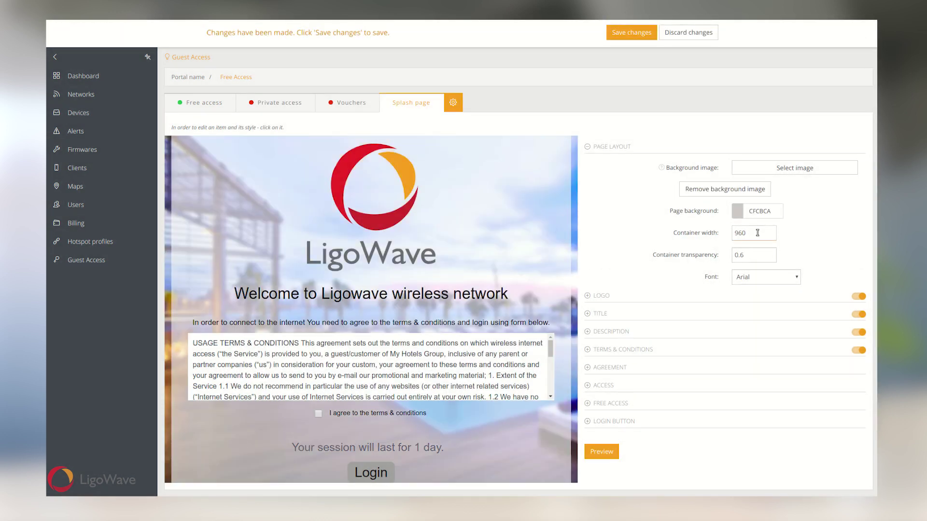
{"action": "left_click", "coordinate": [771, 259]}
{"action": "key", "text": "Down"}
{"action": "key", "text": "Down"}
{"action": "key", "text": "Down"}
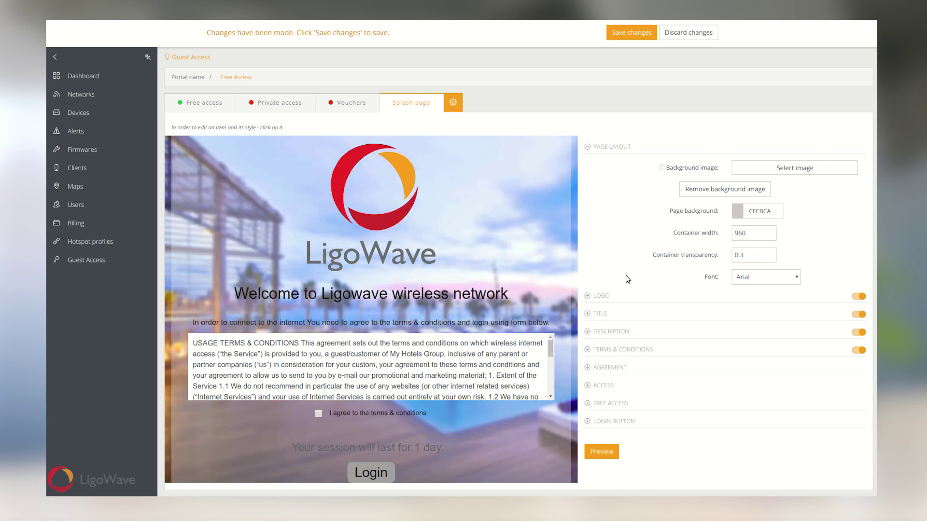
Set the splash page logo to Hotel-California-logo.png.
{"action": "left_click", "coordinate": [601, 296]}
{"action": "left_click", "coordinate": [796, 186]}
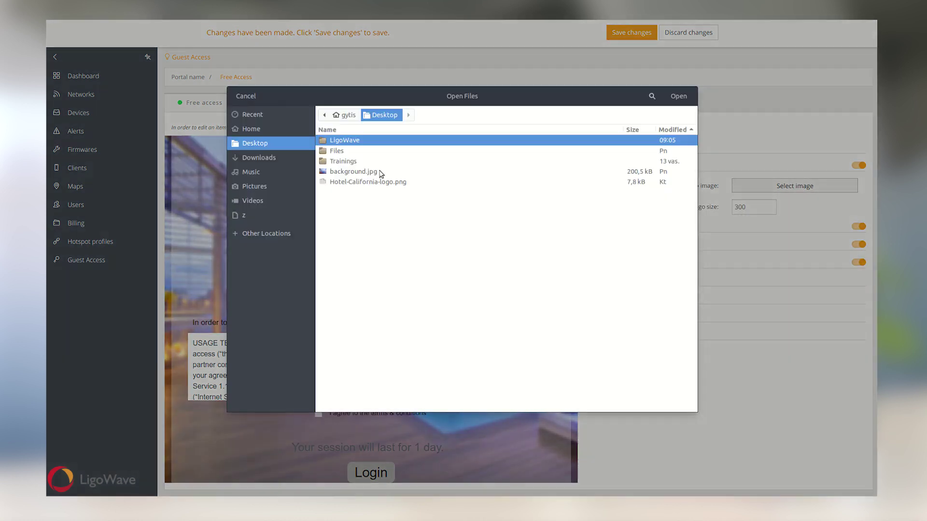
{"action": "left_click", "coordinate": [360, 183]}
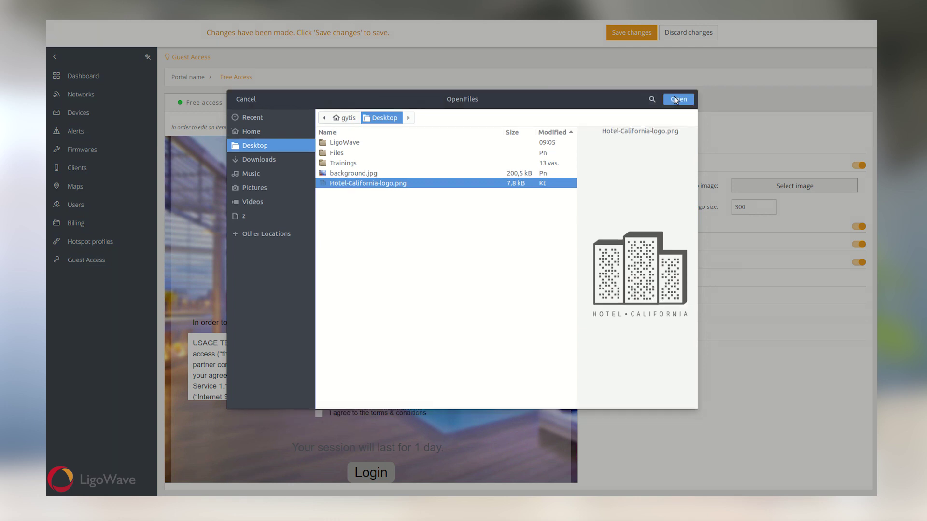
{"action": "left_click", "coordinate": [676, 100]}
{"action": "left_click", "coordinate": [601, 226]}
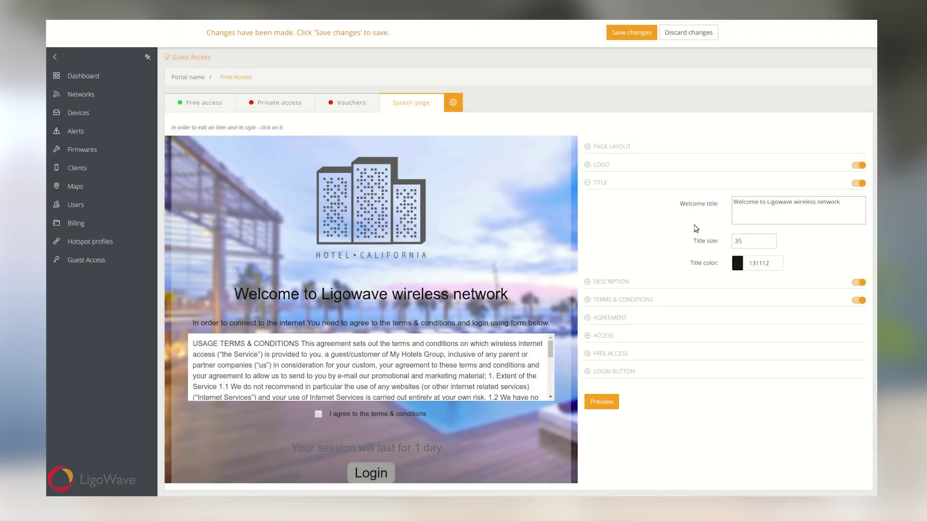
Retitle the splash page 'Welcome to California Hotel wireless network', save, and preview it.
{"action": "left_click", "coordinate": [802, 209]}
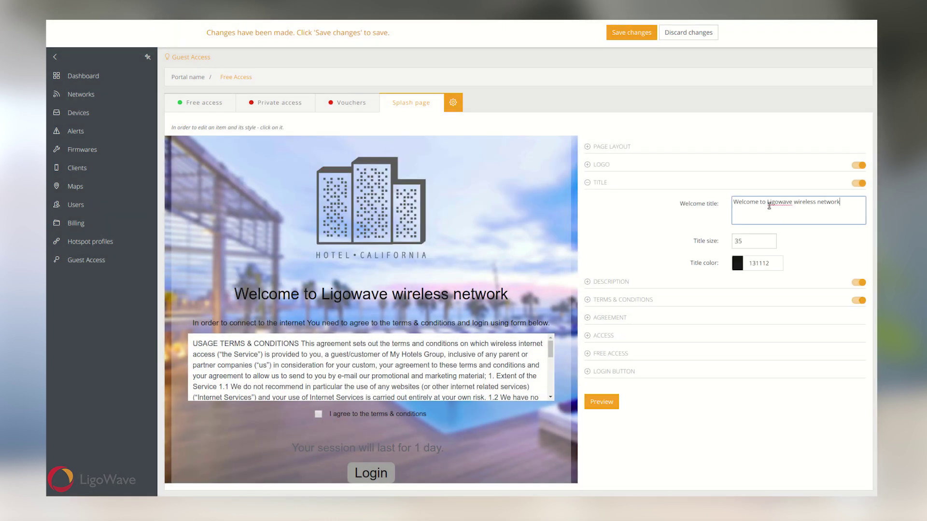
{"action": "left_click_drag", "start_coordinate": [769, 206], "coordinate": [791, 212]}
{"action": "type", "text": "Califor"}
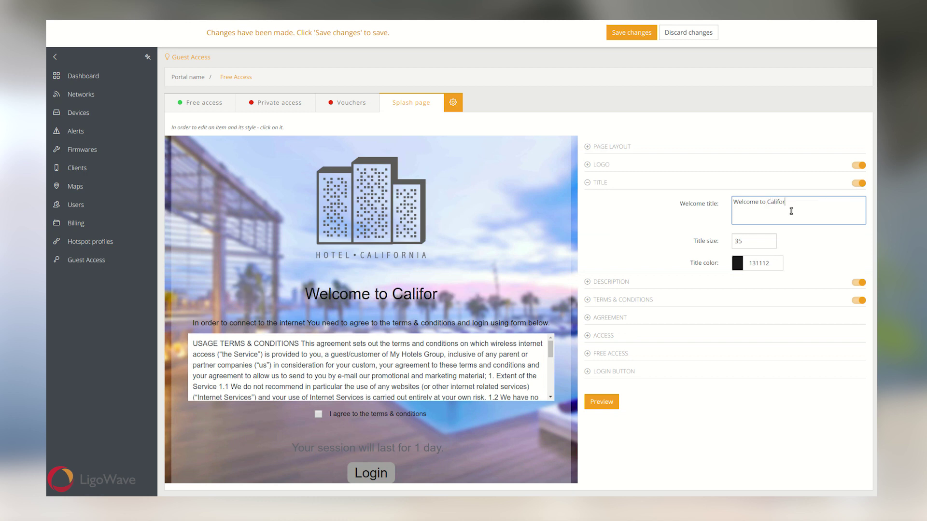
{"action": "type", "text": "nia Hotel wireless net"}
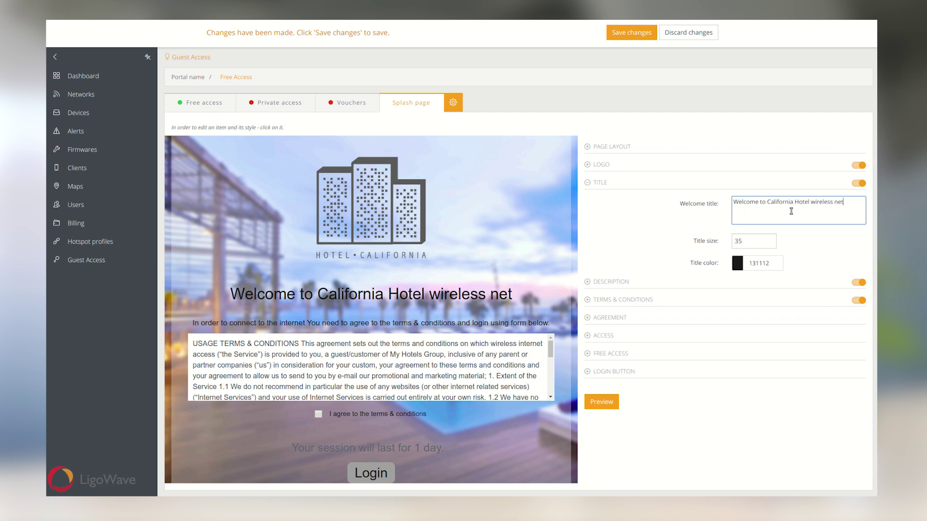
{"action": "type", "text": "work"}
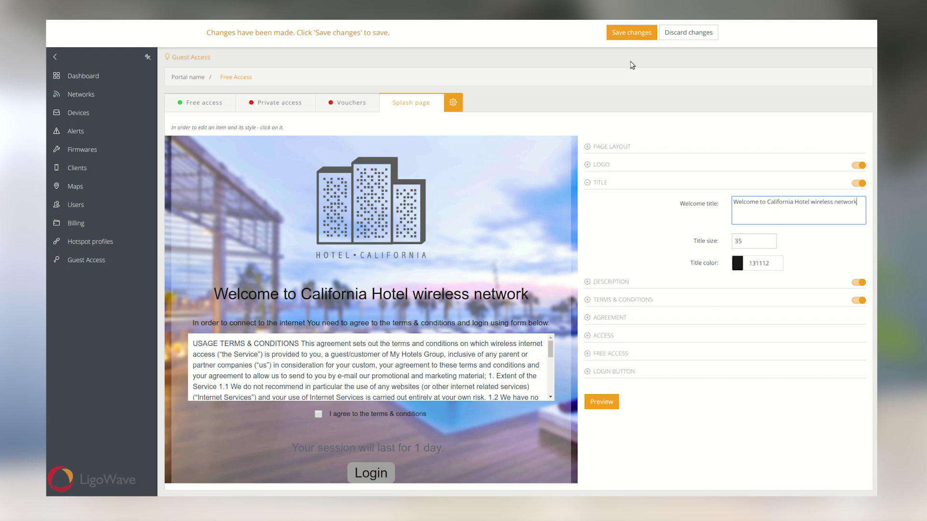
{"action": "left_click", "coordinate": [632, 33]}
{"action": "left_click", "coordinate": [609, 402]}
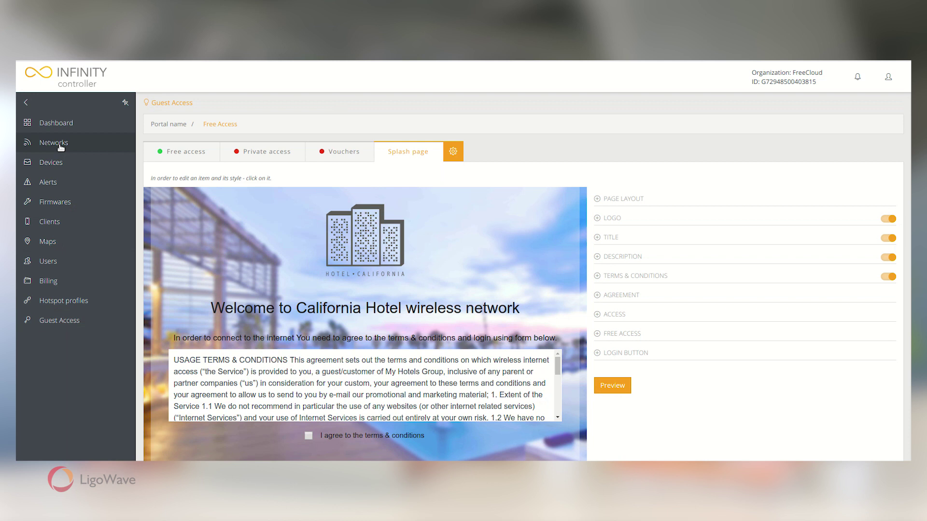
Rename the Infinity SSID to Hotel WiFi, secured by Guest Access with the Free Access portal, and save.
{"action": "left_click", "coordinate": [54, 143]}
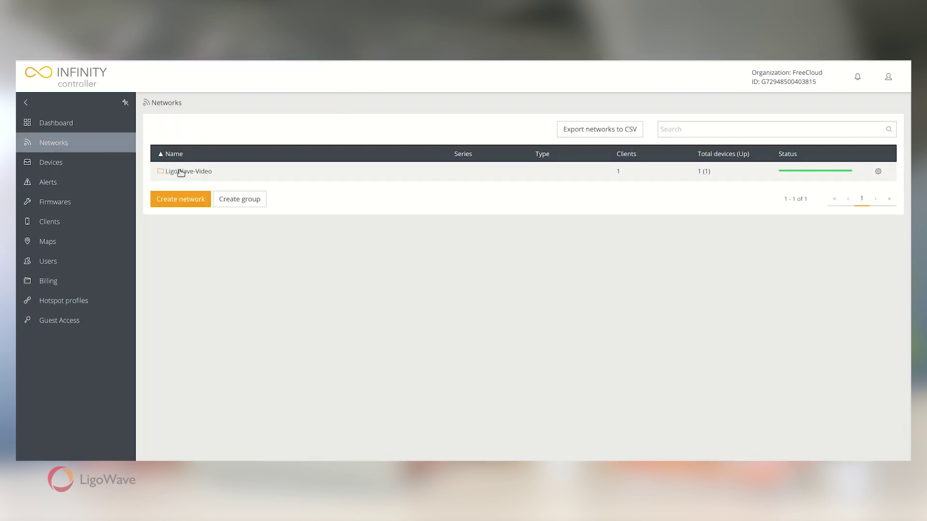
{"action": "left_click", "coordinate": [204, 192]}
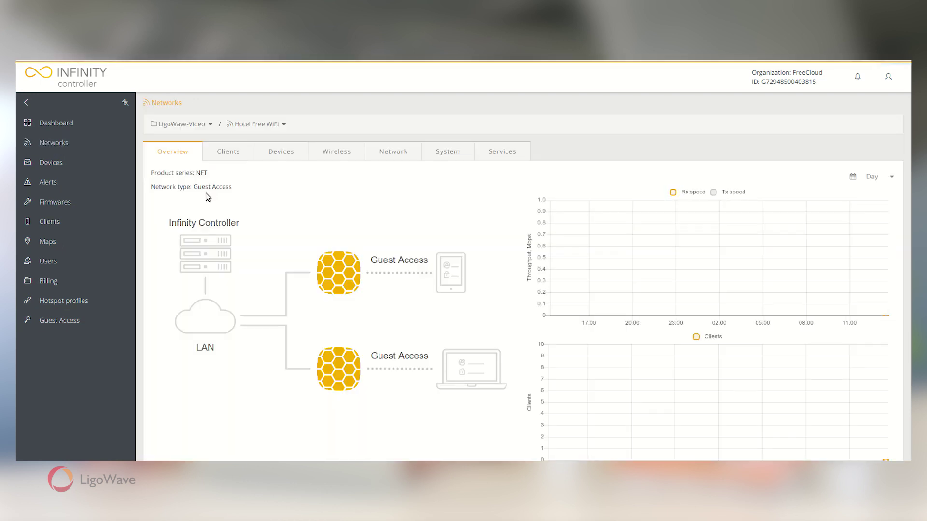
{"action": "left_click", "coordinate": [328, 157]}
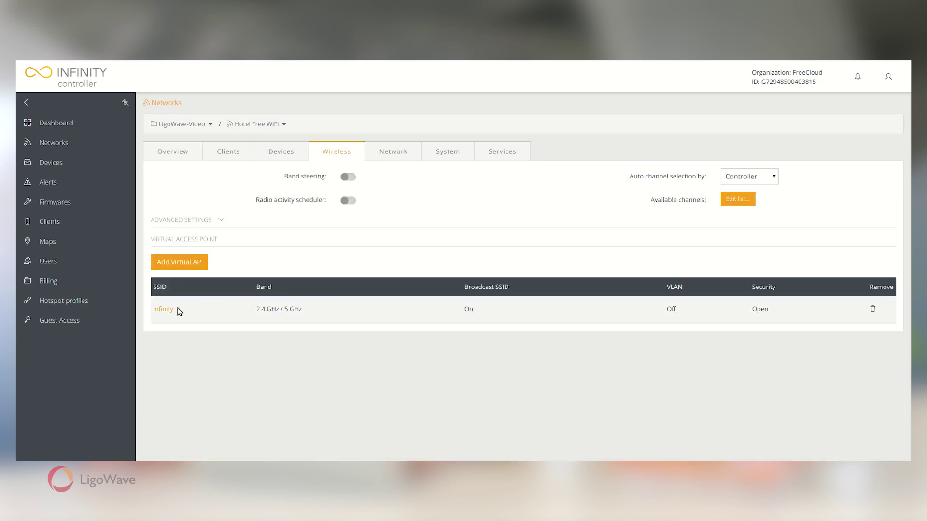
{"action": "left_click", "coordinate": [168, 310]}
{"action": "left_click_drag", "start_coordinate": [333, 189], "coordinate": [254, 192]}
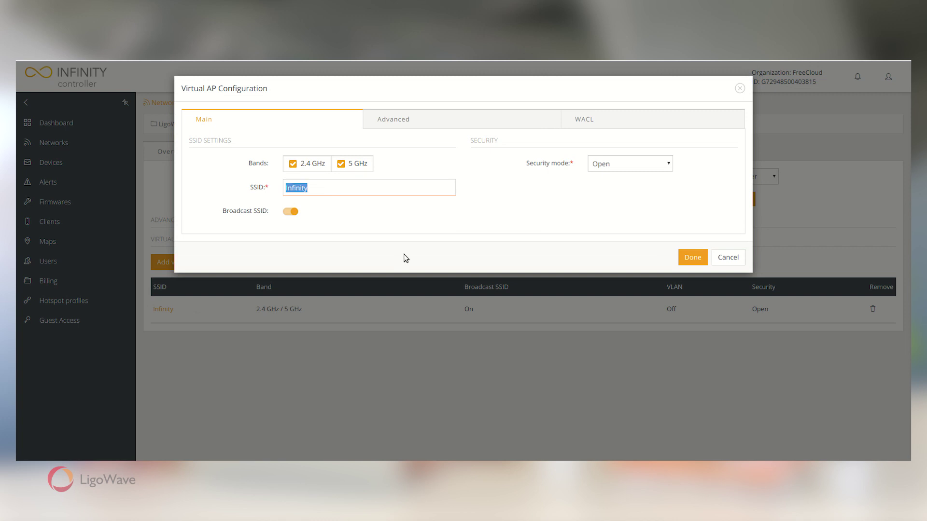
{"action": "type", "text": "Hotel WiFi"}
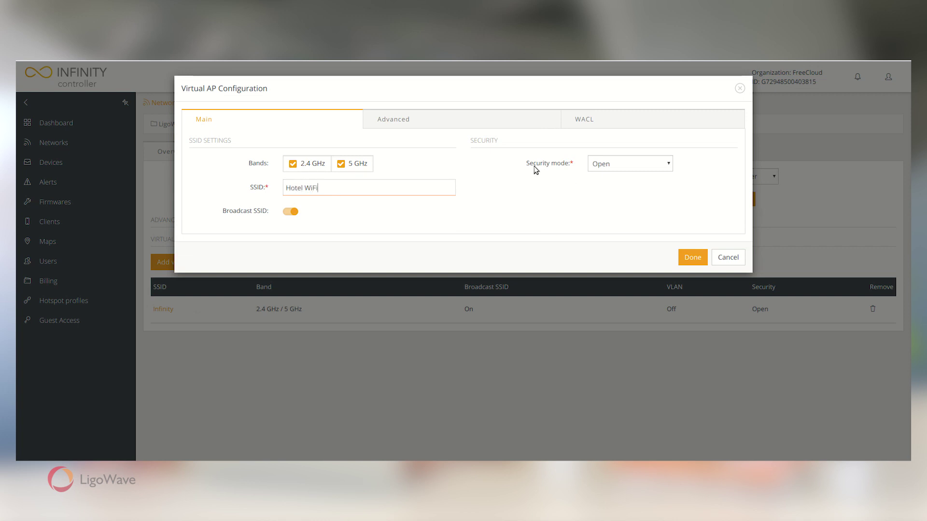
{"action": "left_click", "coordinate": [613, 167]}
{"action": "left_click", "coordinate": [609, 224]}
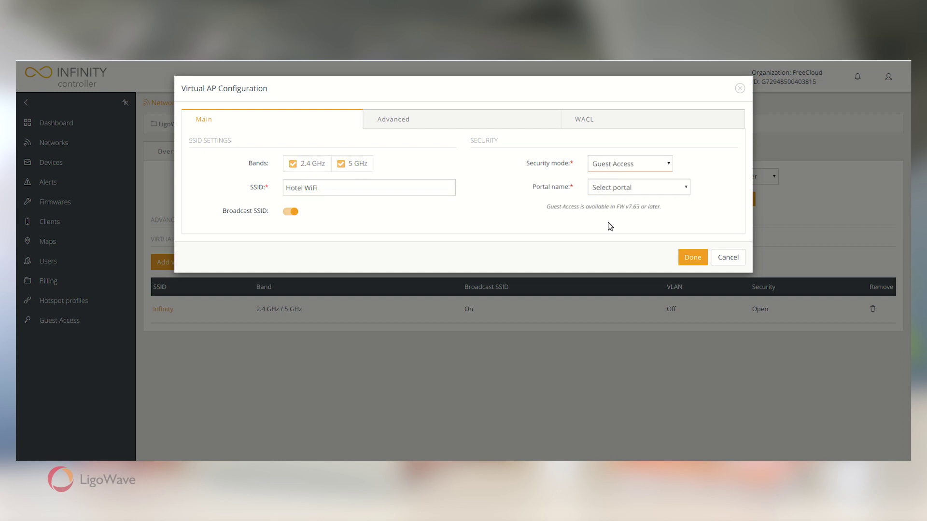
{"action": "left_click", "coordinate": [620, 192]}
{"action": "left_click", "coordinate": [616, 220]}
{"action": "left_click", "coordinate": [693, 258]}
{"action": "left_click", "coordinate": [645, 76]}
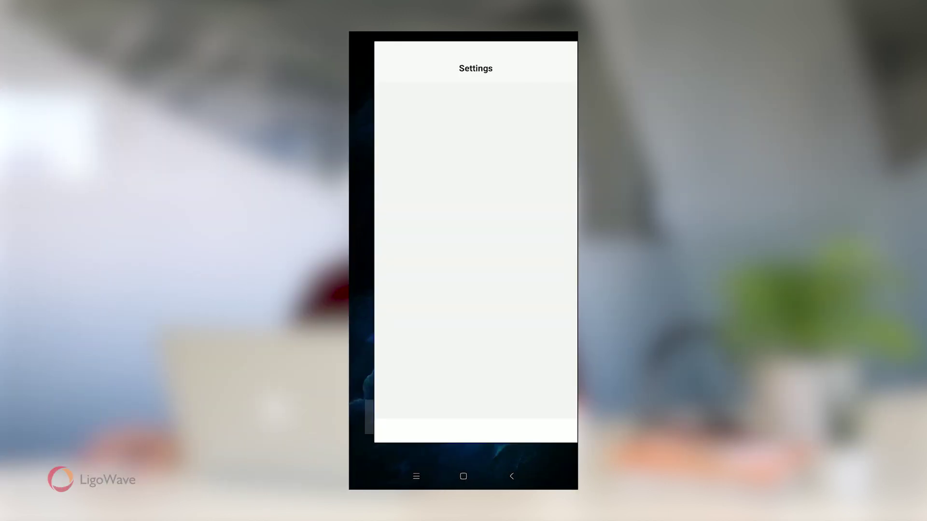
Join the phone to Hotel WiFi and log in through the California Hotel splash page.
{"action": "left_click", "coordinate": [486, 271]}
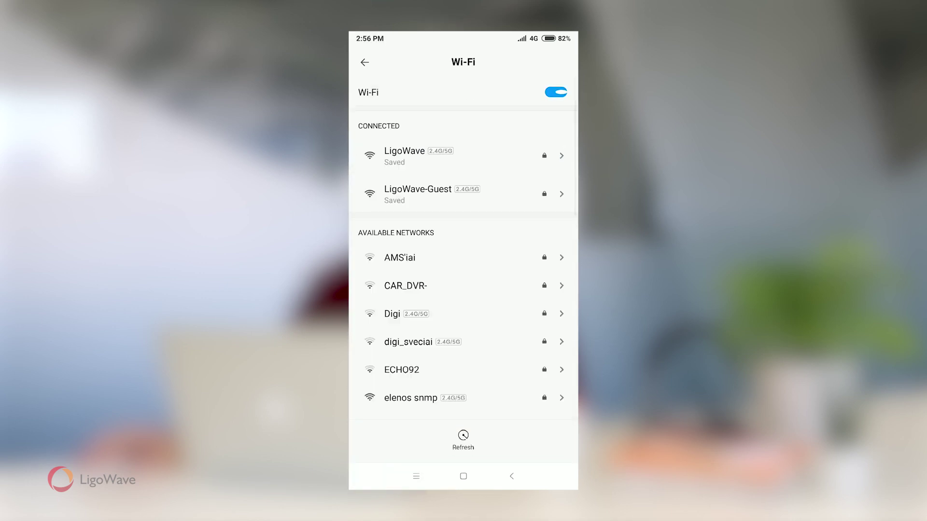
{"action": "left_click_drag", "start_coordinate": [481, 387], "coordinate": [490, 293]}
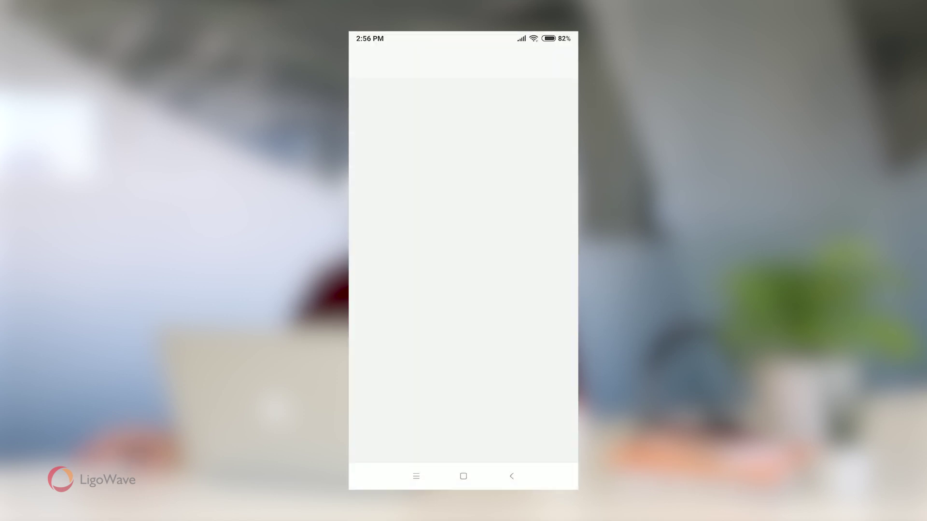
{"action": "scroll", "coordinate": [464, 285], "scroll_direction": "down", "scroll_amount": 3}
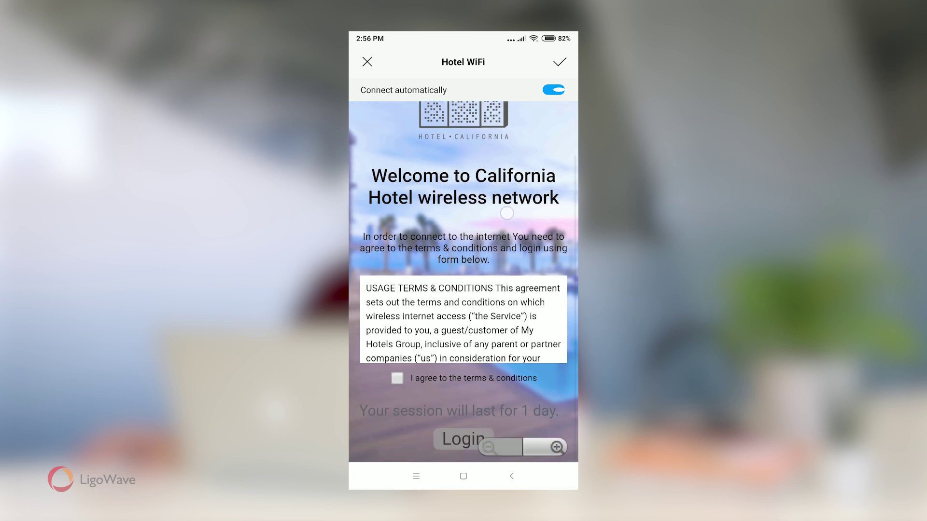
{"action": "left_click", "coordinate": [453, 439]}
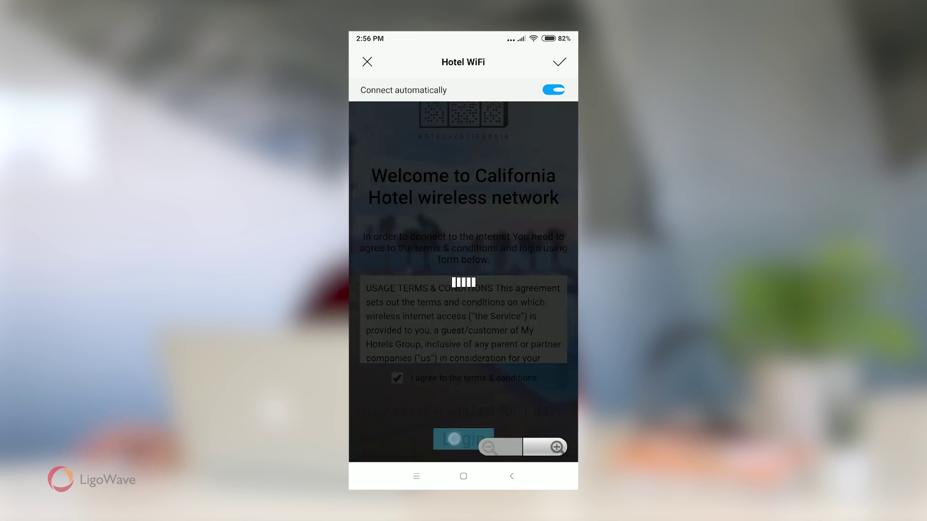